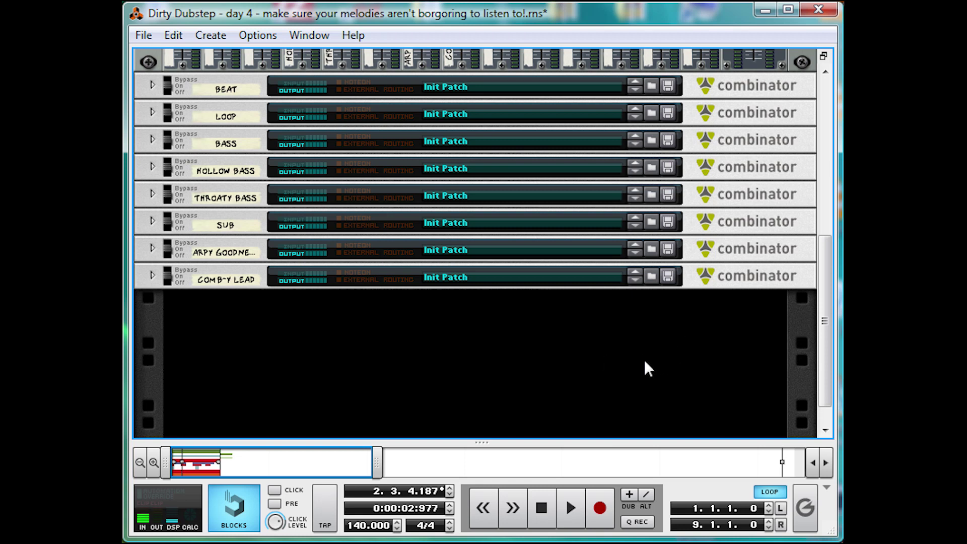
Add a new Combinator to the rack and name it Siren
right_click(551, 368)
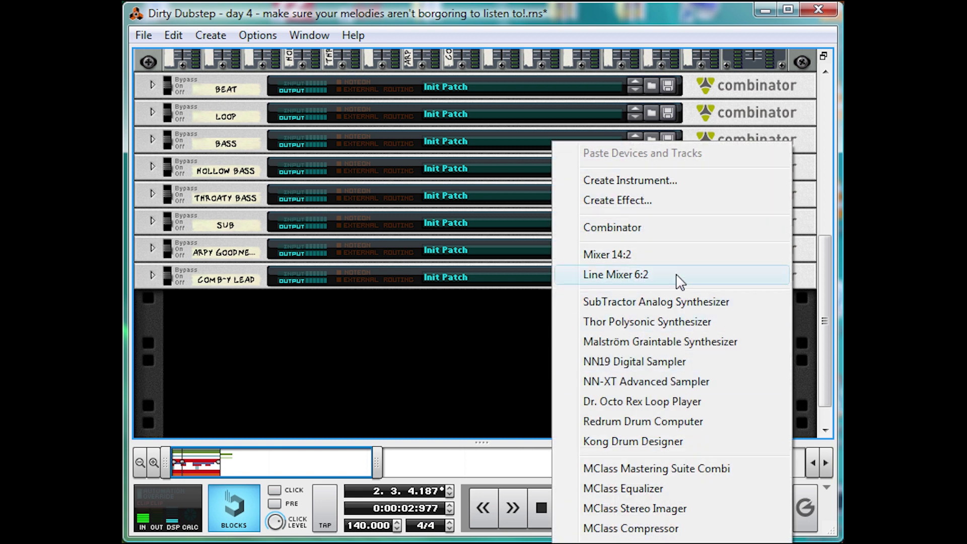
click(676, 228)
double_click(222, 296)
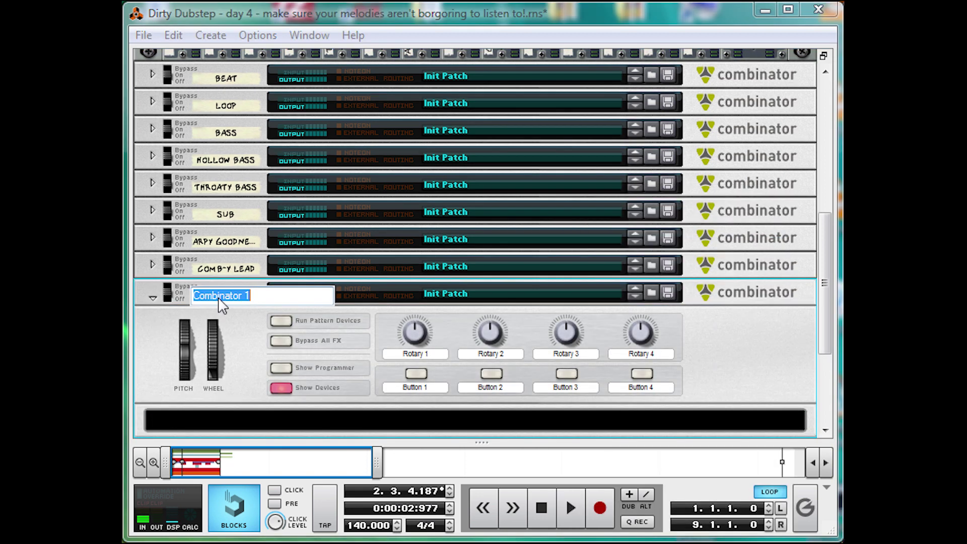
text(Siren)
key(Return)
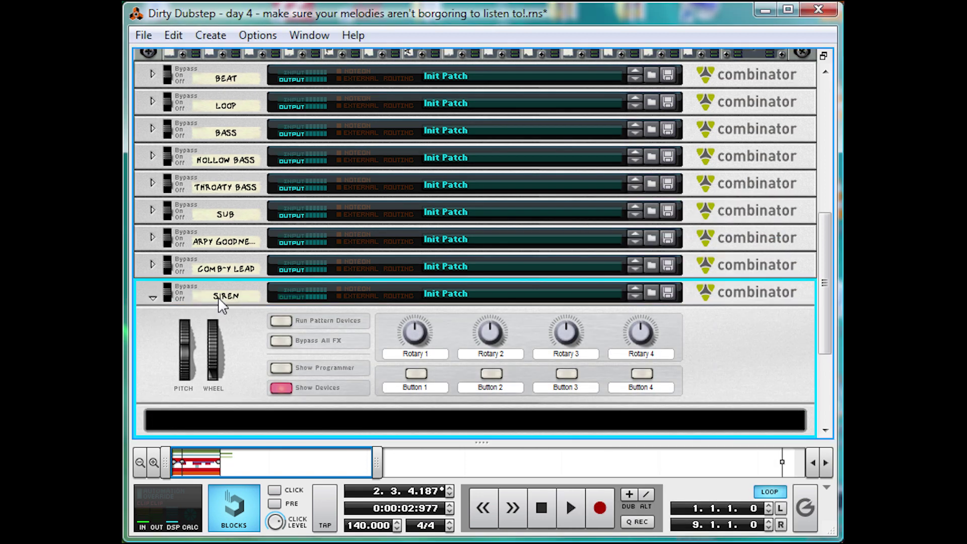
Put a Line Mixer 6:2 and a Malström synth inside the Siren Combinator
scroll(504, 363, down, 2)
right_click(687, 353)
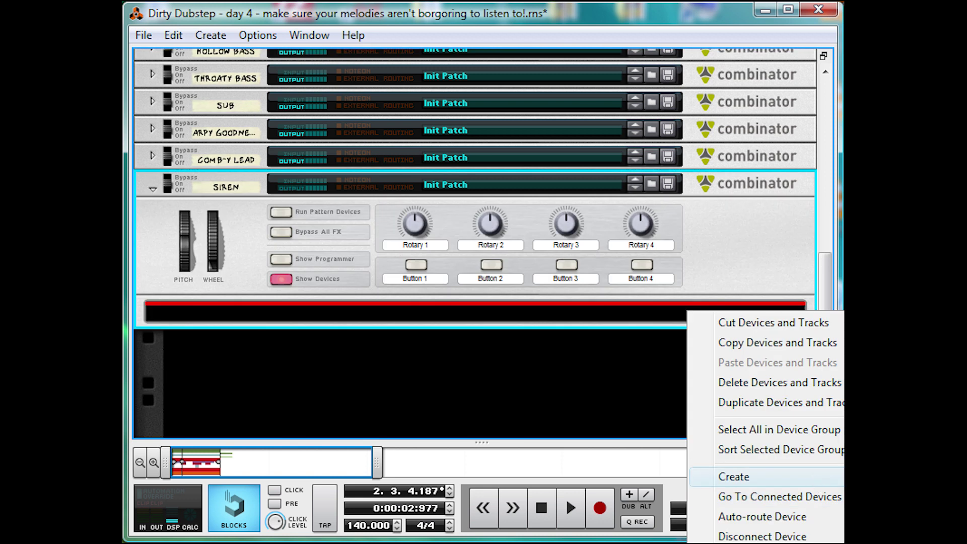
click(845, 476)
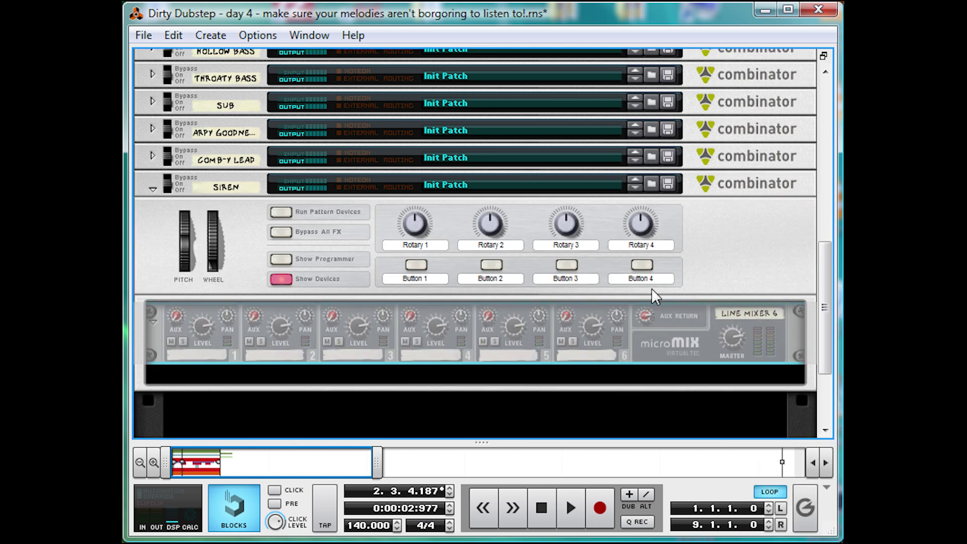
right_click(674, 346)
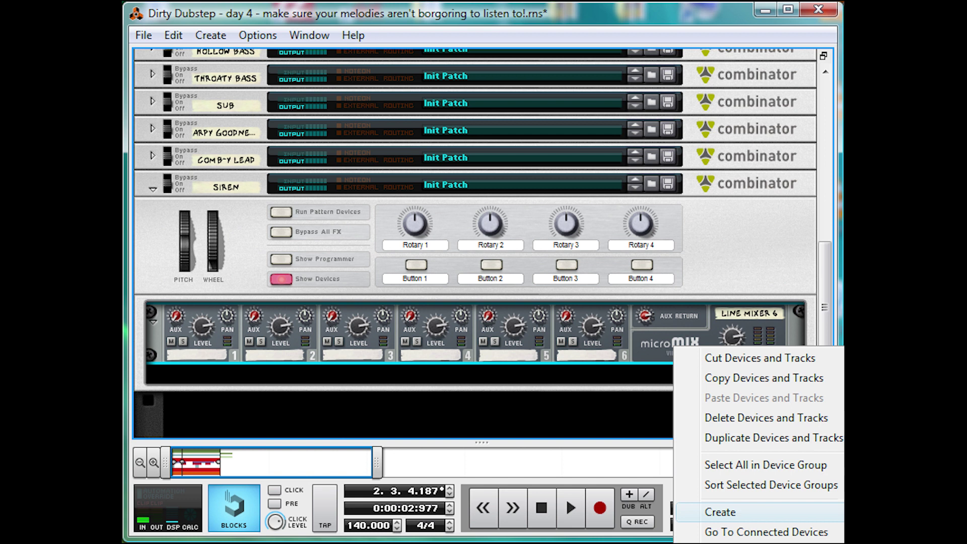
click(897, 512)
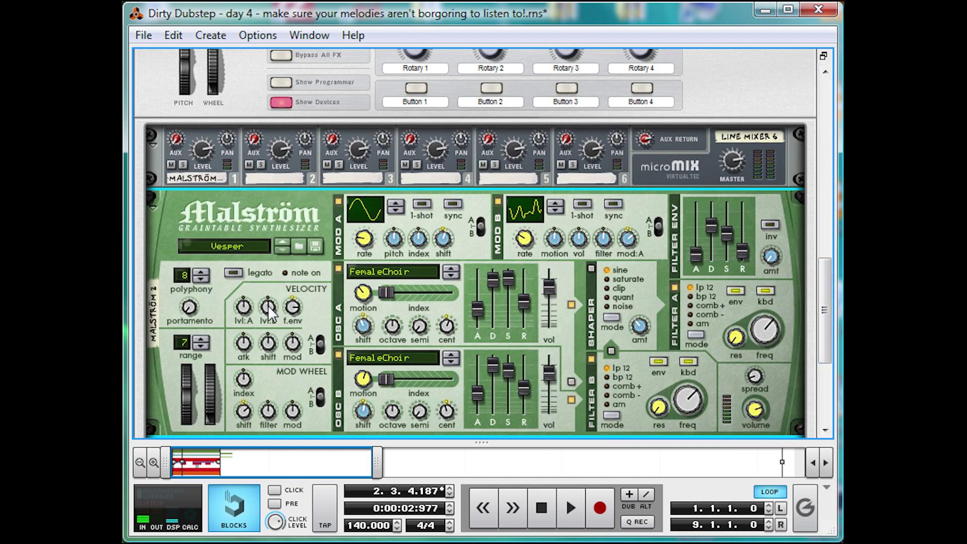
scroll(268, 307, down, 2)
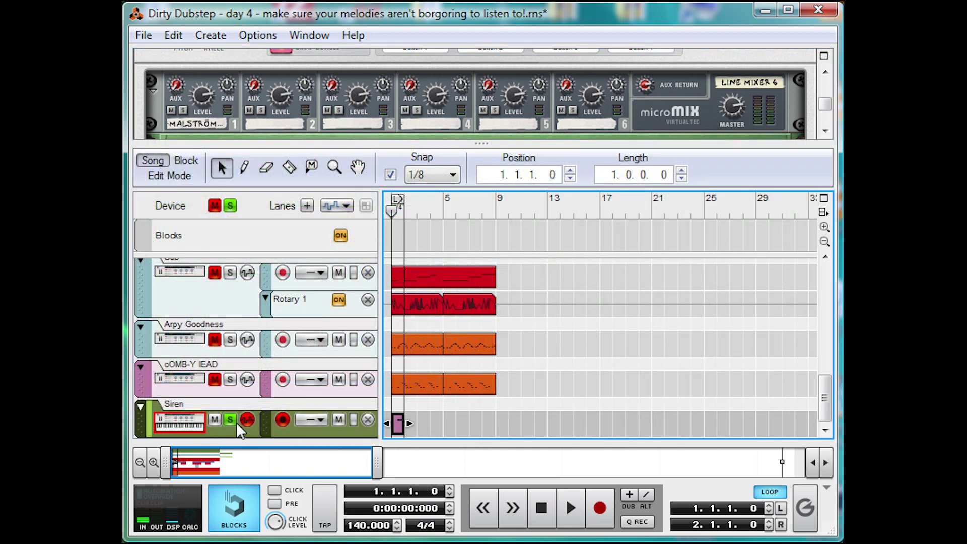
Collapse the sequencer so the rack fills the window and the Malström is fully visible
drag(495, 143, 527, 417)
click(551, 395)
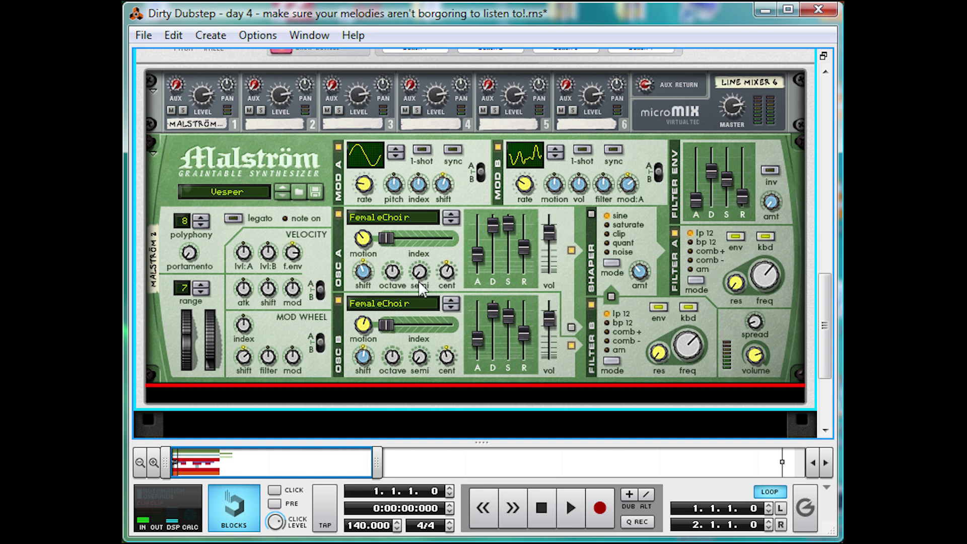
Initialize the Malström patch and raise Osc B's index to the maximum of 127
right_click(461, 253)
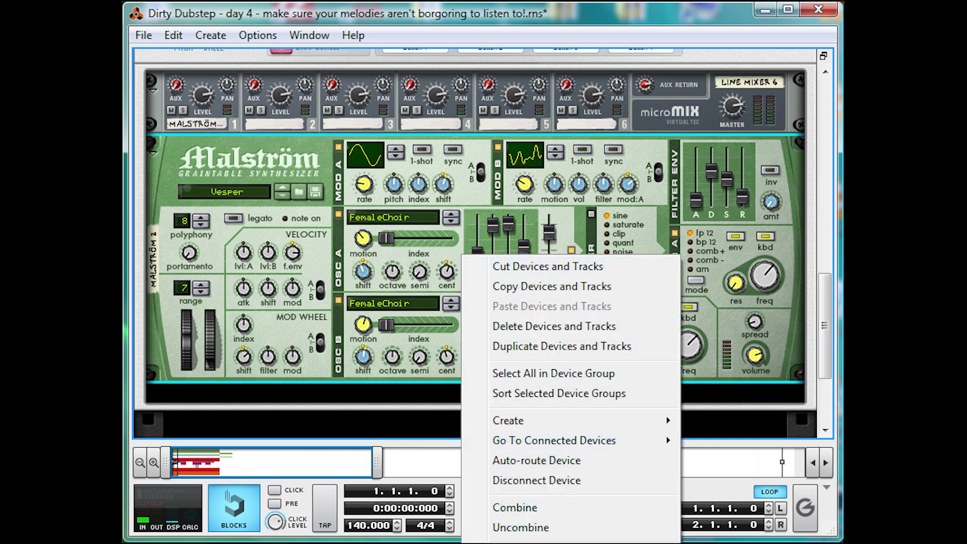
click(524, 541)
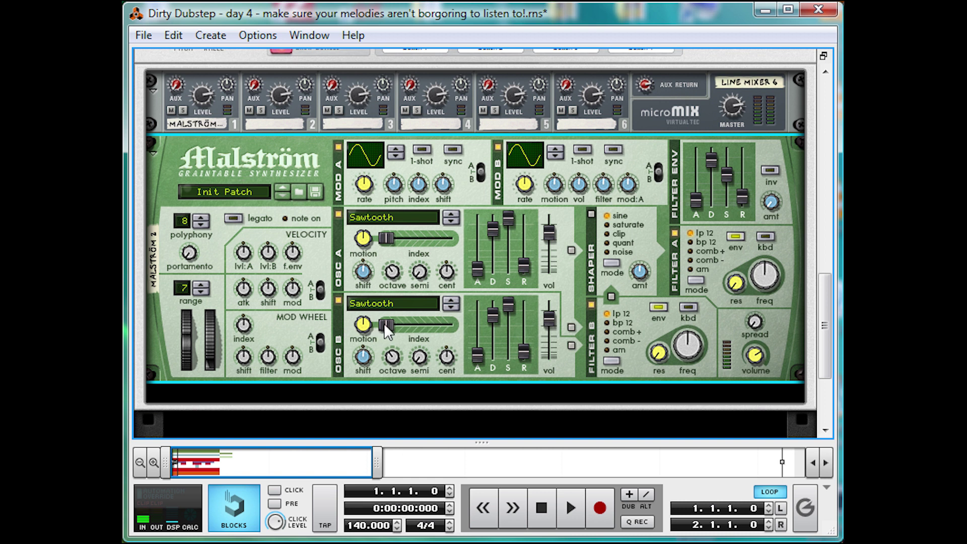
drag(384, 323, 534, 312)
Change the Osc A and Osc B routing, switch off Filters A and B, and audition
click(571, 346)
click(572, 250)
click(591, 304)
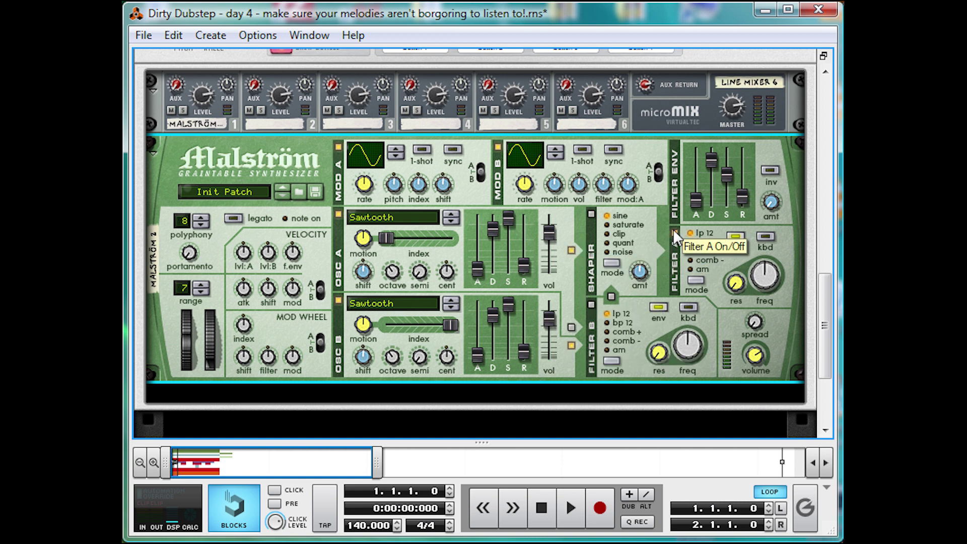
click(674, 233)
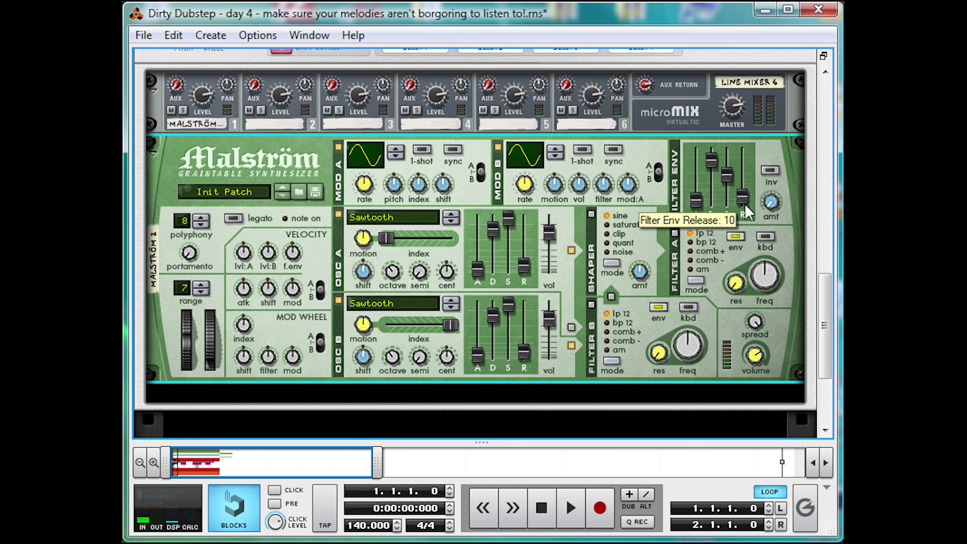
key(space)
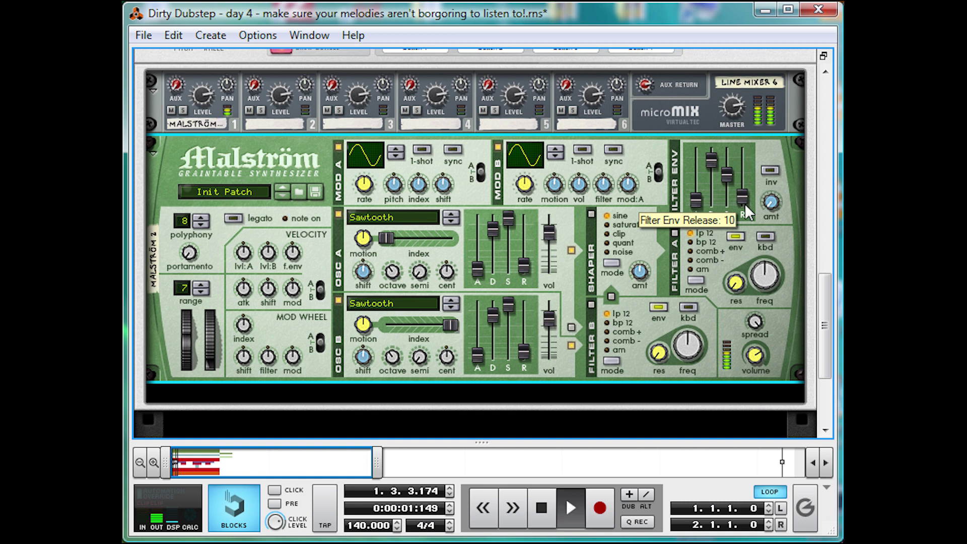
key(space)
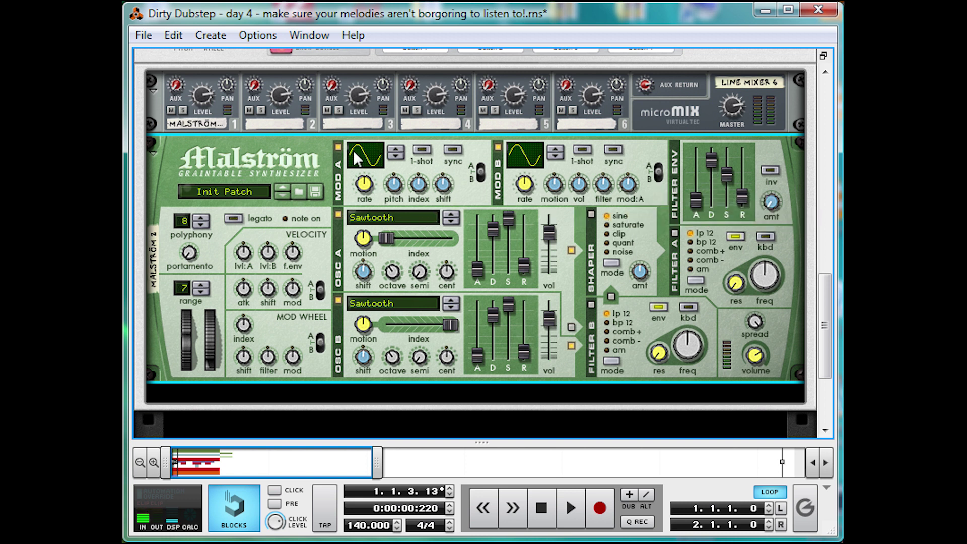
Set Mod A to 1-shot and tempo sync at a 3/4 rate, with pitch amount 25
click(423, 150)
click(453, 150)
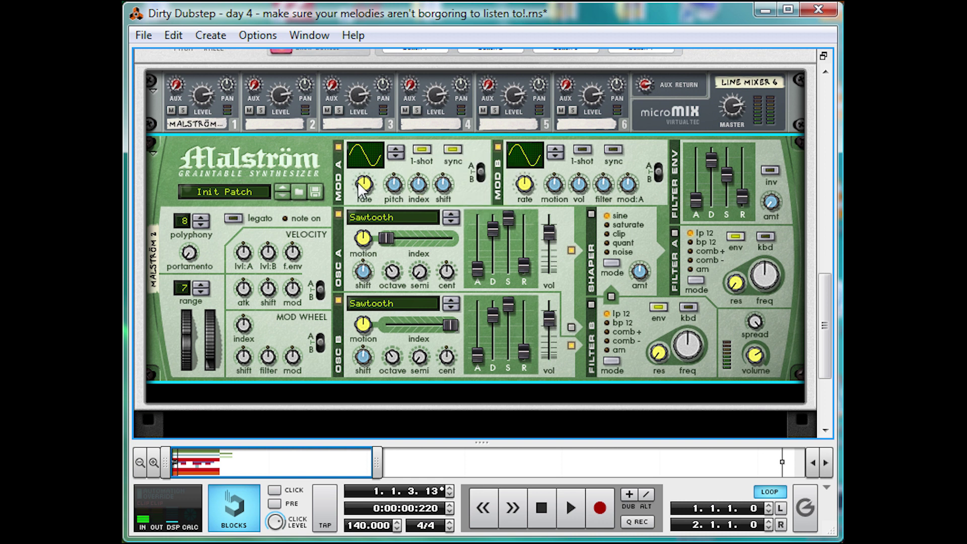
mouse_move(367, 189)
mouse_down()
mouse_move(363, 199)
mouse_move(368, 188)
mouse_up()
drag(402, 172, 406, 110)
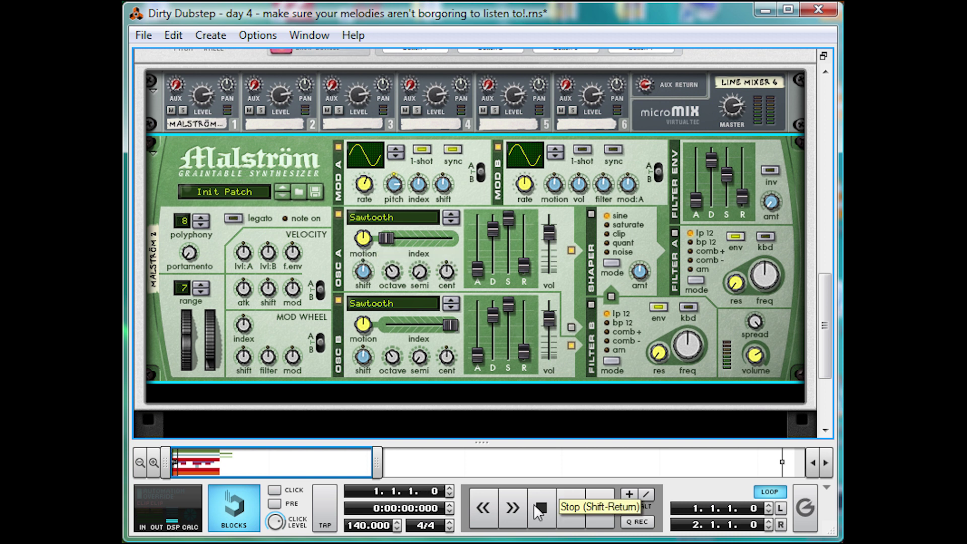
Play and stop the song to hear the current pitch bend
click(542, 508)
click(571, 508)
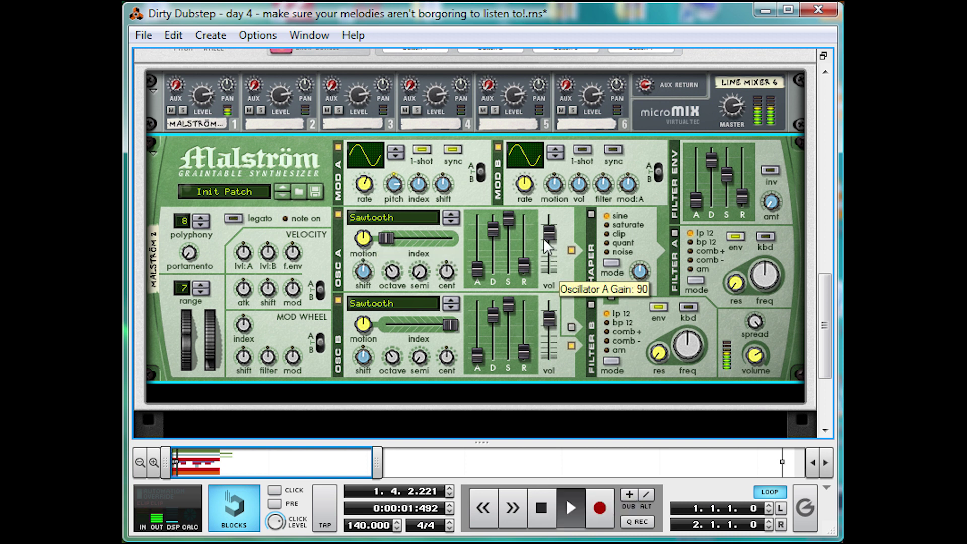
key(space)
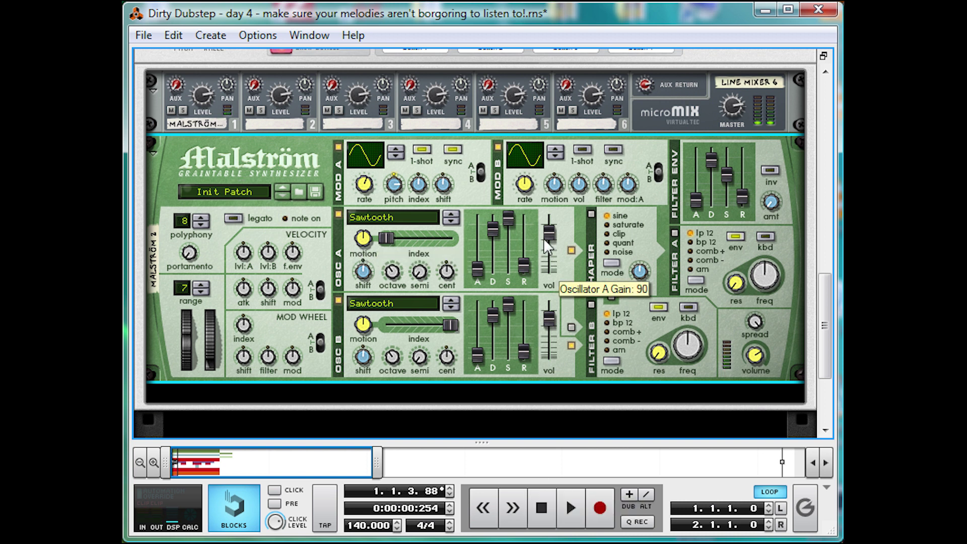
Cycle Mod A's waveform to the rising ramp curve, then audition the result
click(396, 151)
click(396, 151)
click(396, 151)
click(396, 150)
click(396, 151)
click(396, 151)
click(396, 151)
click(396, 151)
click(396, 151)
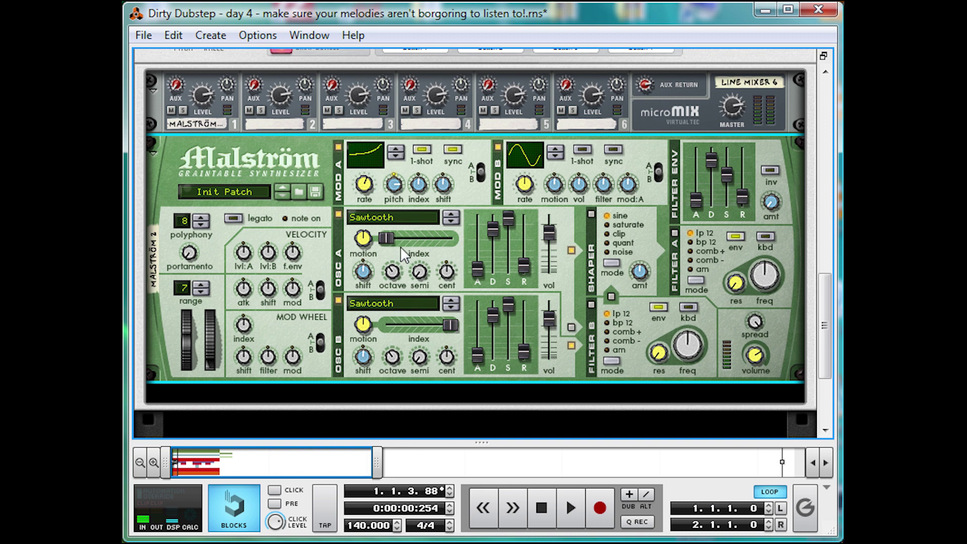
click(571, 508)
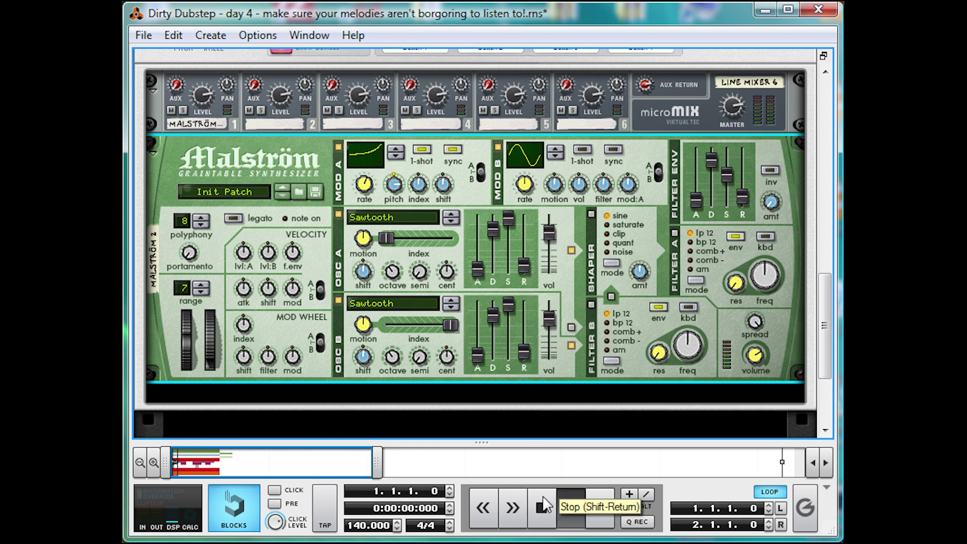
key(space)
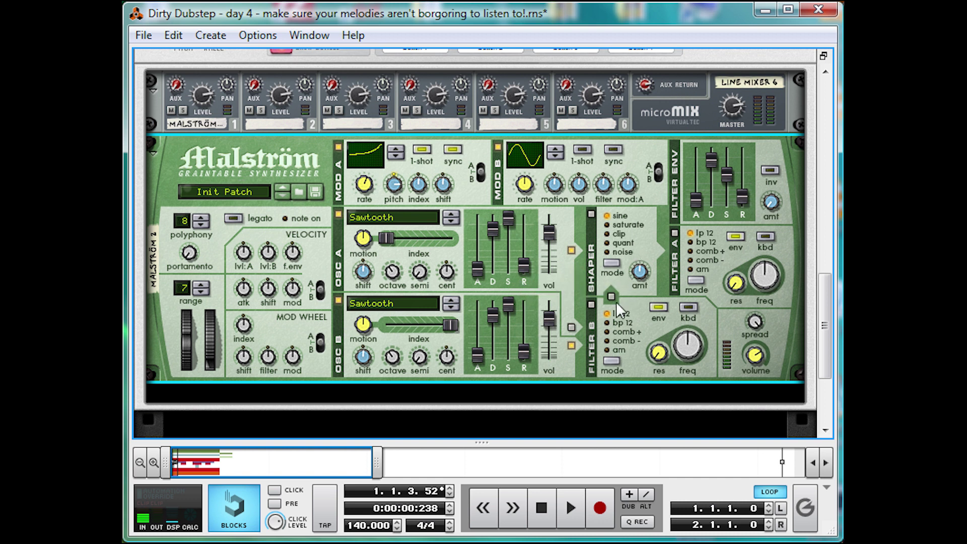
Add a UN-16 Unison below the Malström, set Dry/Wet to about 62, and start playback
scroll(583, 322, down, 3)
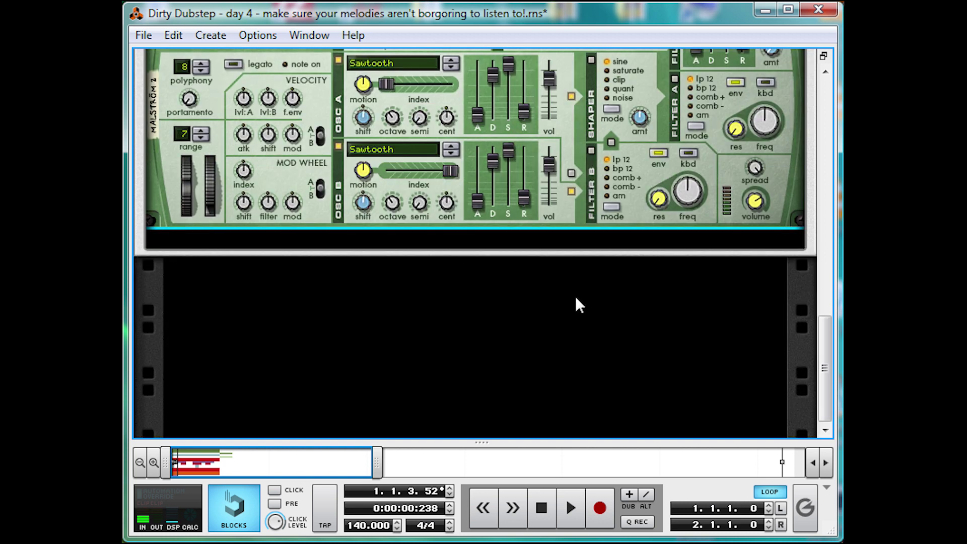
right_click(581, 220)
mouse_move(741, 387)
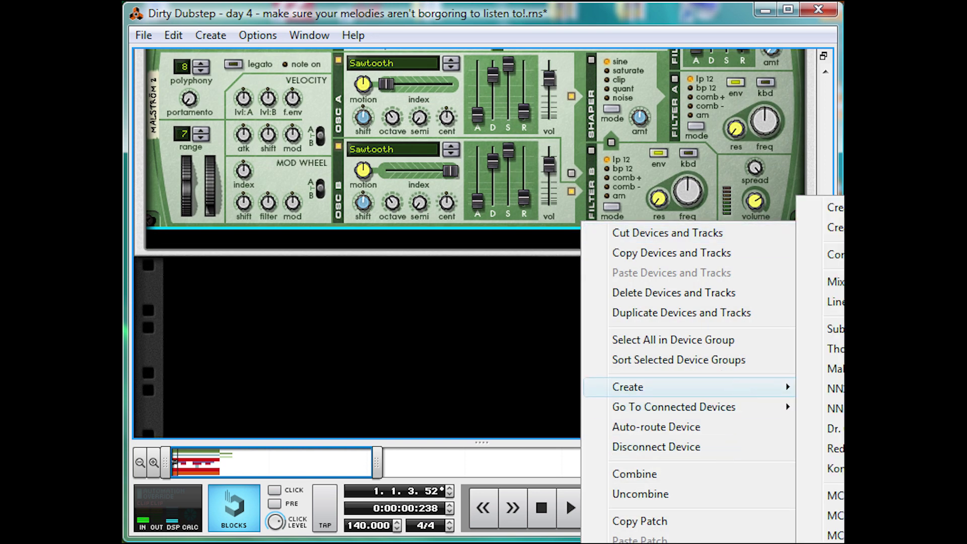
click(836, 539)
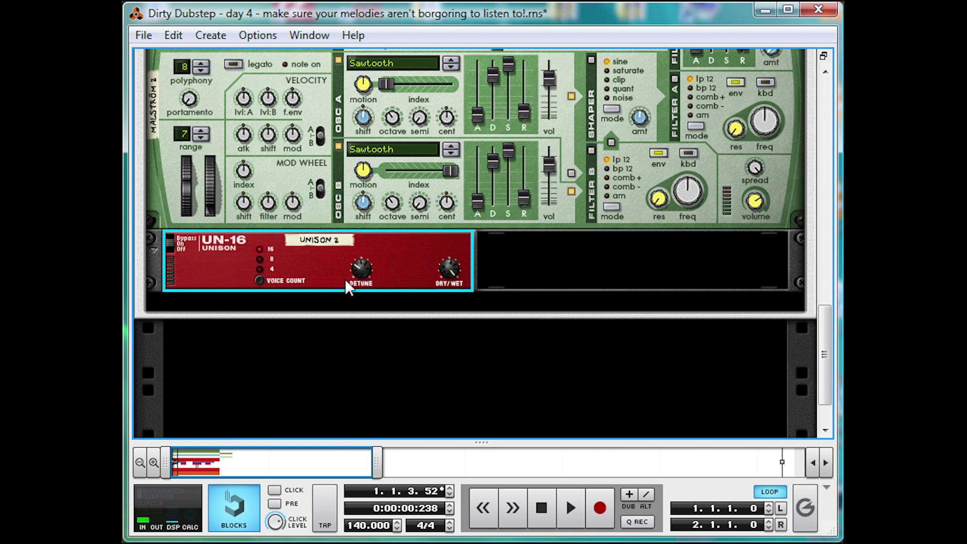
drag(452, 267, 437, 297)
key(space)
key(space)
On the rack's back, cable the Unison's right output into Line Mixer Audio In 2 L
click(474, 260)
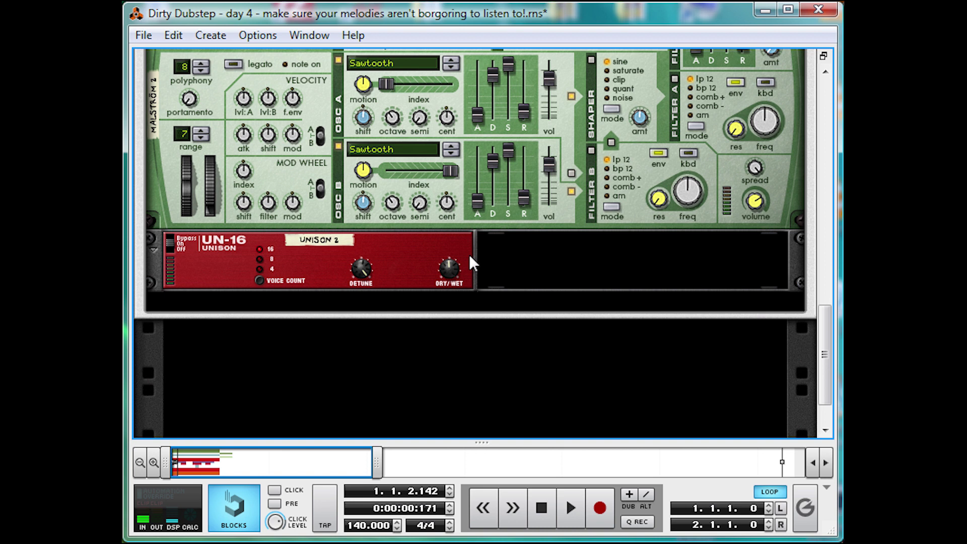
key(Tab)
scroll(469, 253, up, 10)
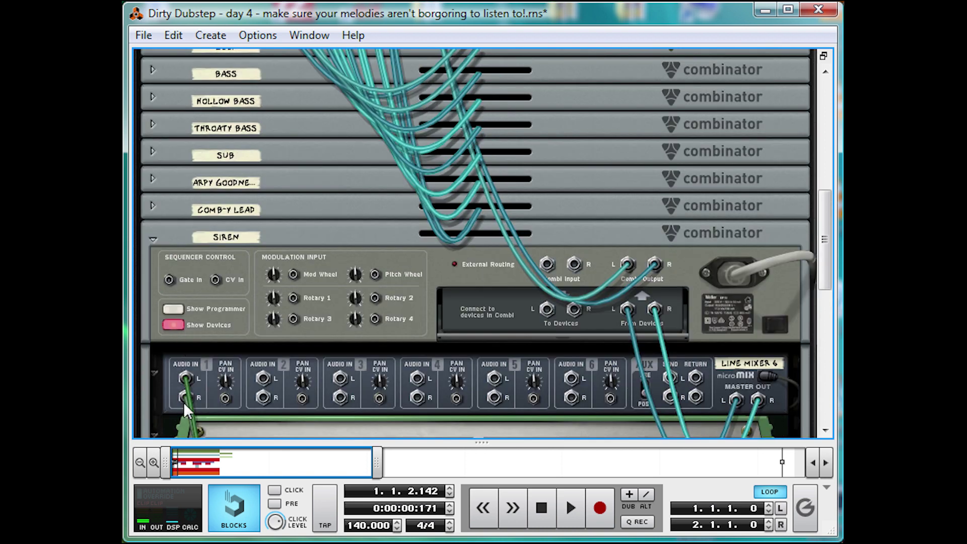
drag(185, 402, 261, 384)
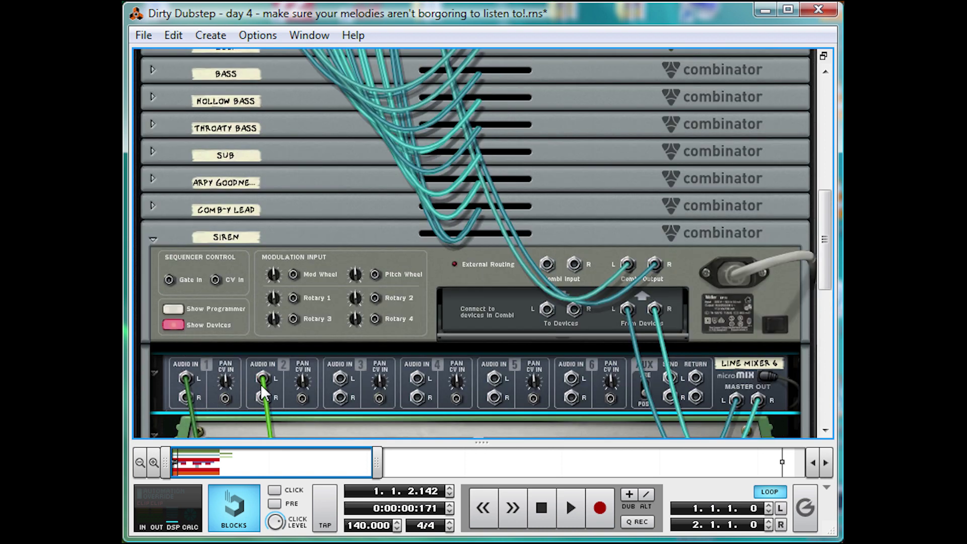
key(Tab)
scroll(273, 367, down, 3)
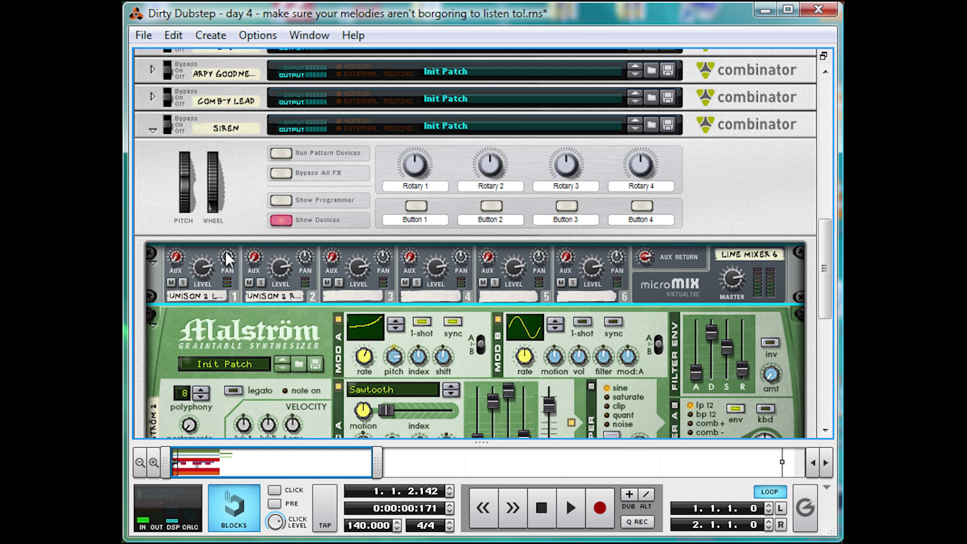
mouse_move(316, 265)
mouse_down()
mouse_move(316, 243)
mouse_move(313, 256)
mouse_up()
Add an RV-7 Digital Reverb below the line mixer and set its Size to -26
right_click(648, 285)
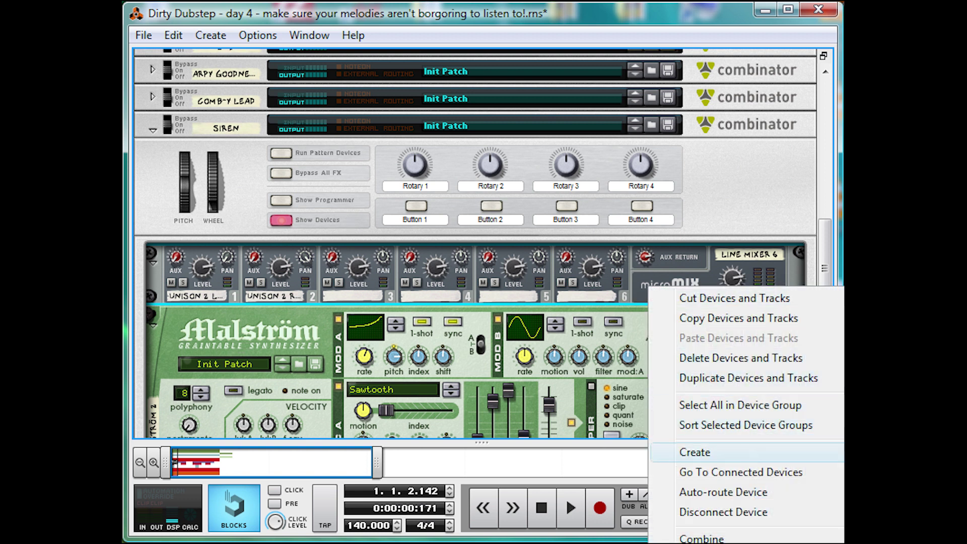
click(389, 172)
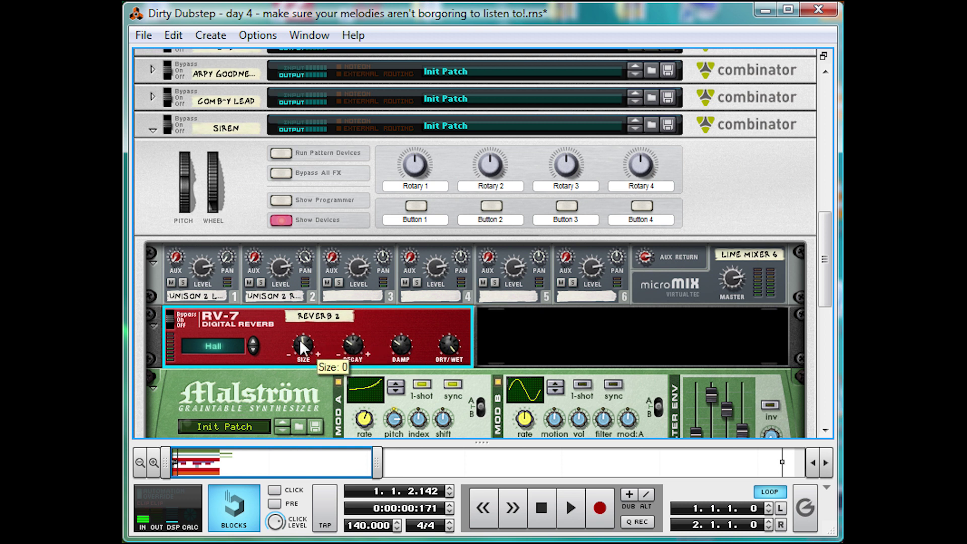
drag(298, 344, 297, 349)
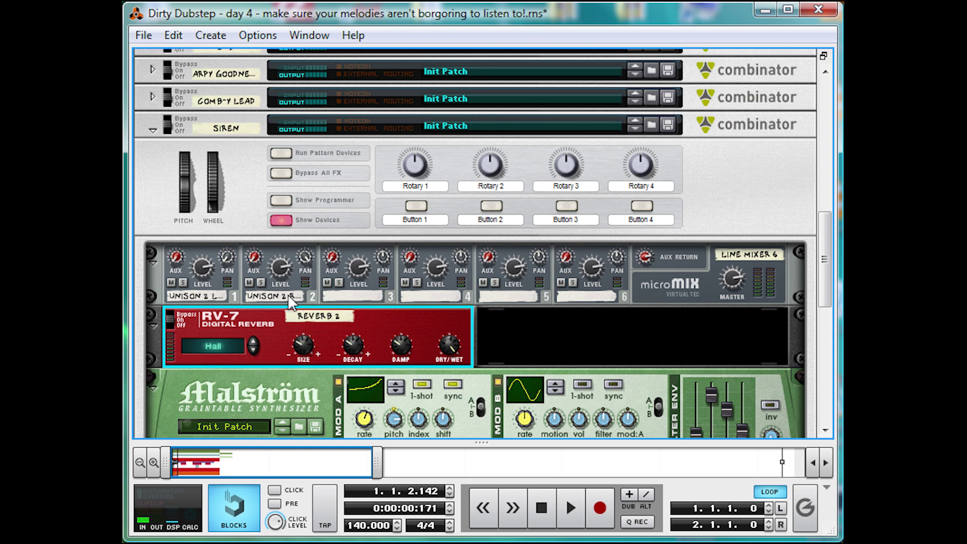
Select the whole Siren Combinator and play it
click(176, 258)
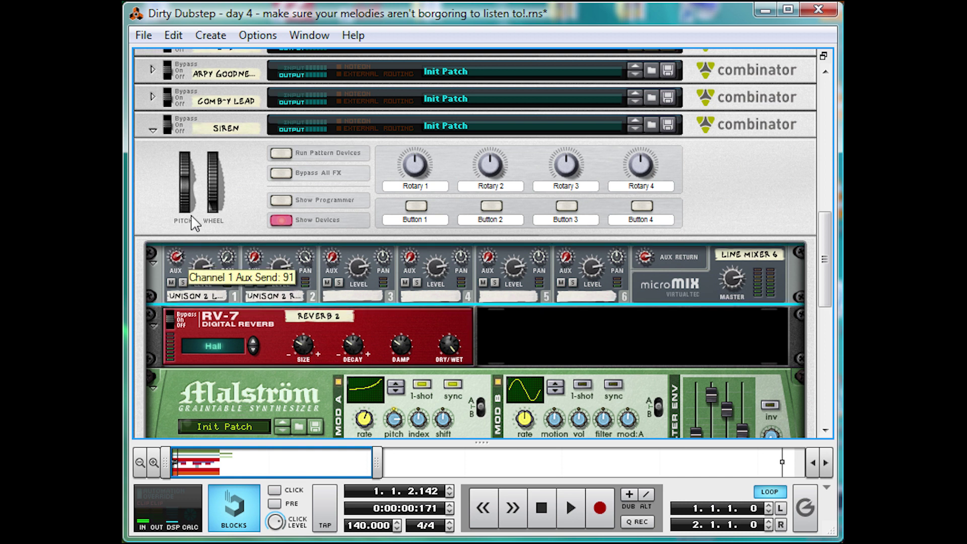
click(230, 239)
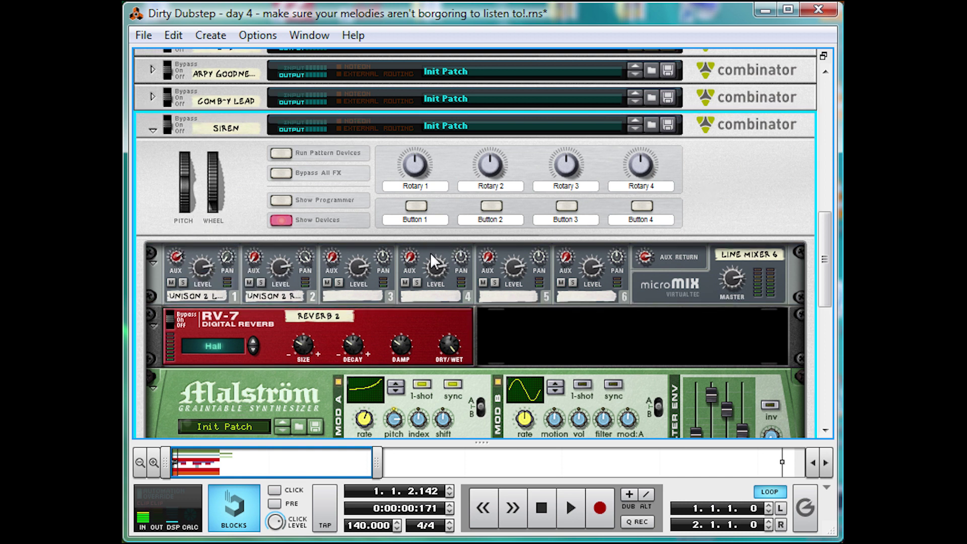
key(space)
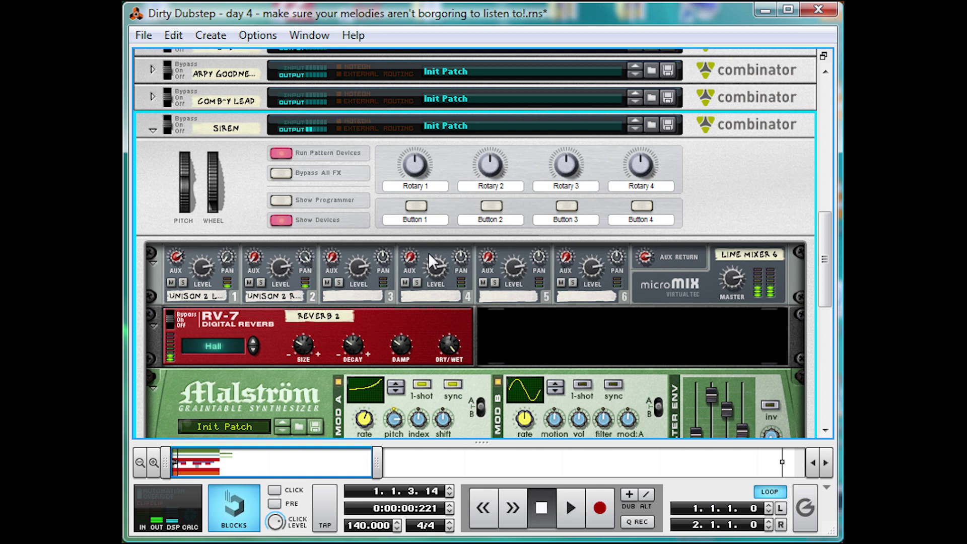
Stop the Siren Combinator's playback
key(space)
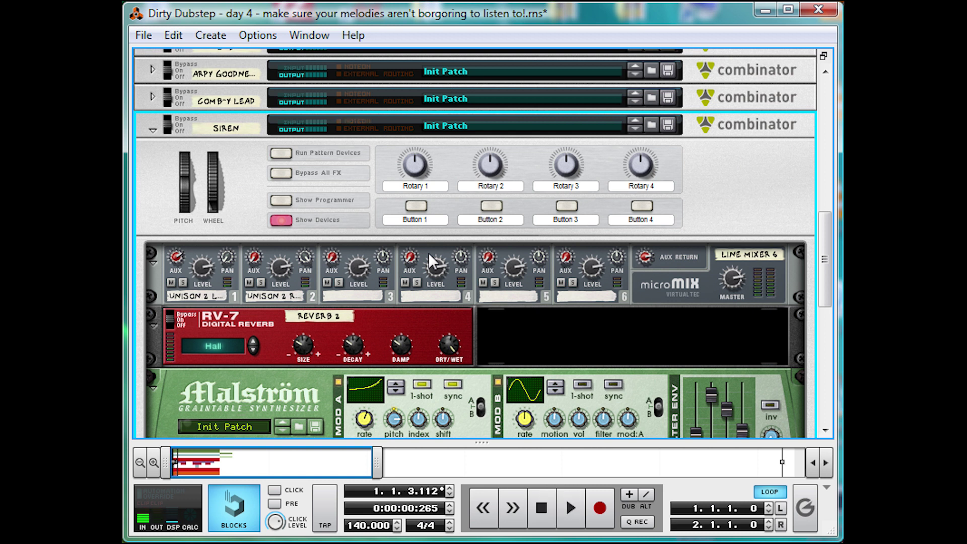